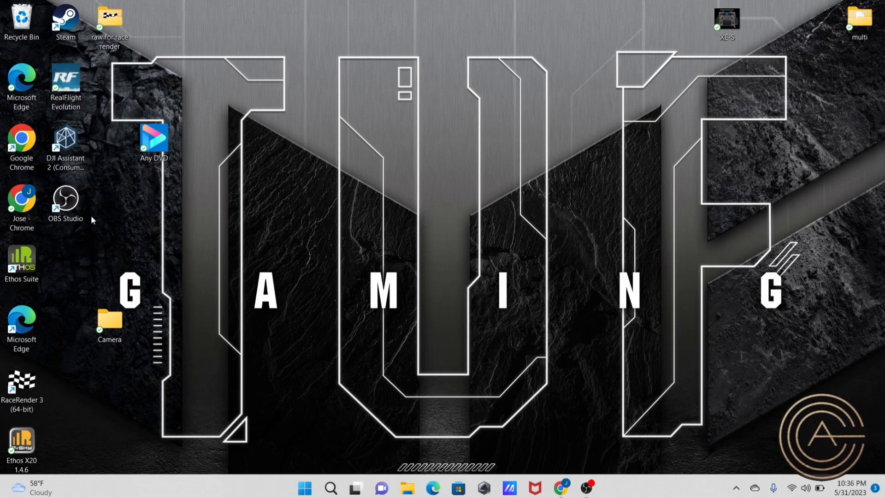
- Open Chrome, search the web for "github ethos" and open the FrSkyRC/ETHOS-Feedback-Community releases result
double_click(29, 199)
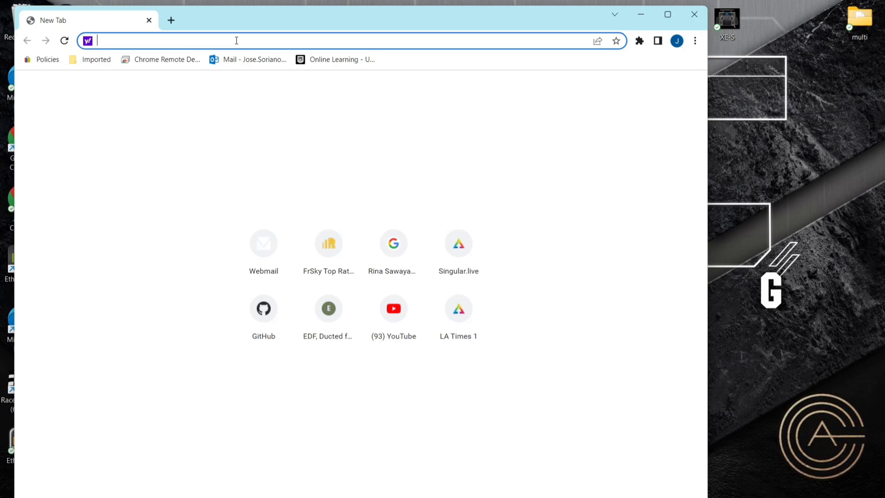
text(github)
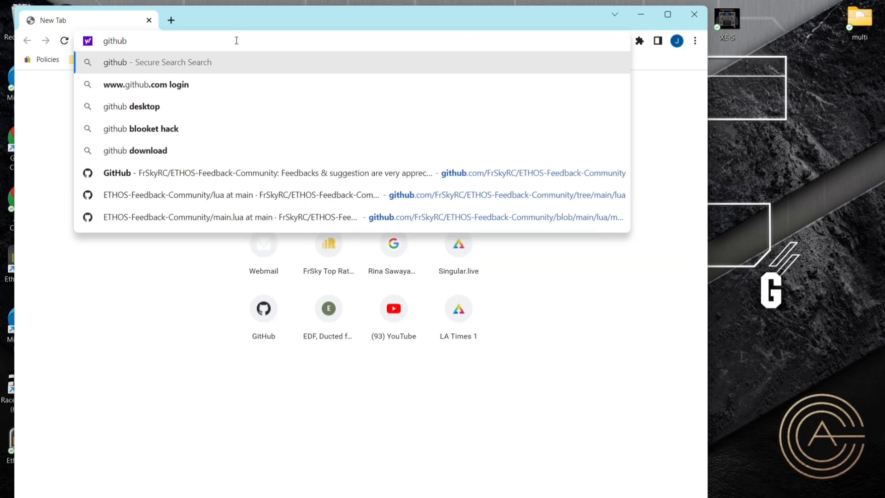
text( ethos)
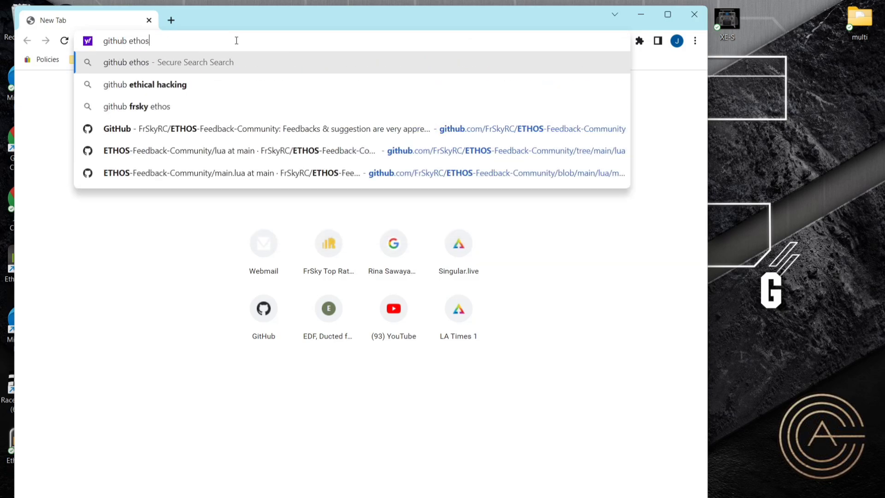
key(Return)
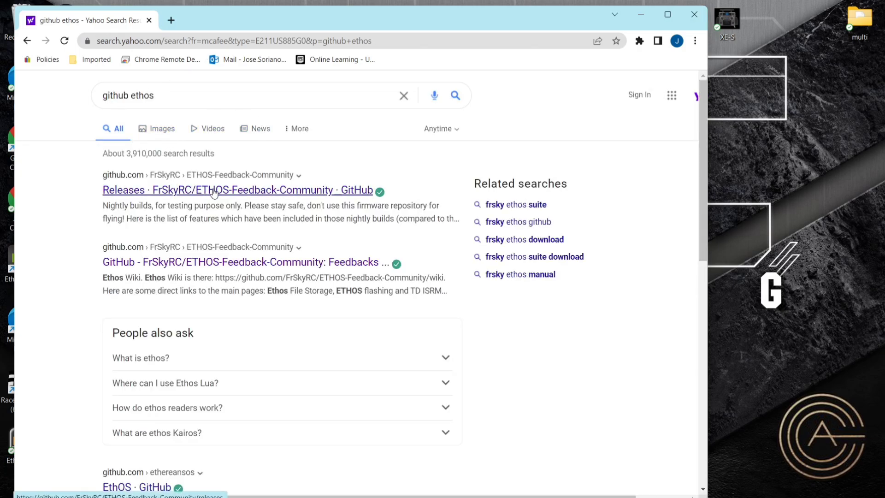
click(188, 195)
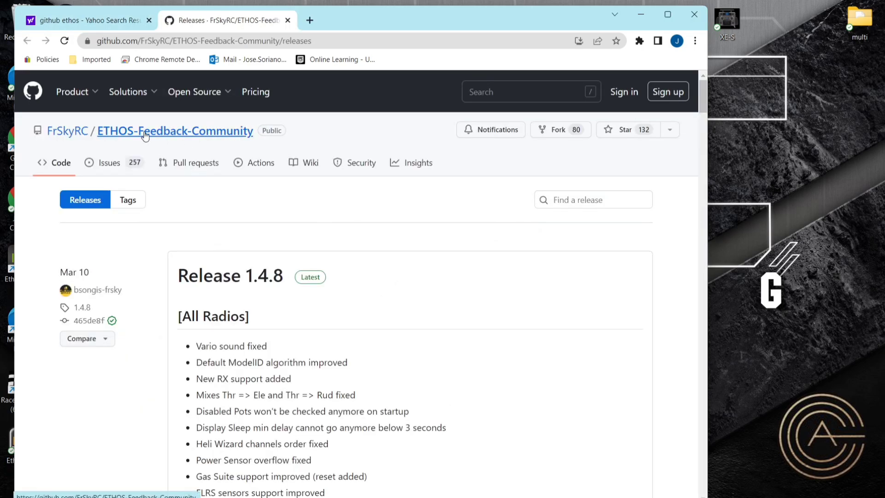
- Go to the ETHOS-Feedback-Community repository's code and open main.lua inside the lua/multi folder
click(185, 132)
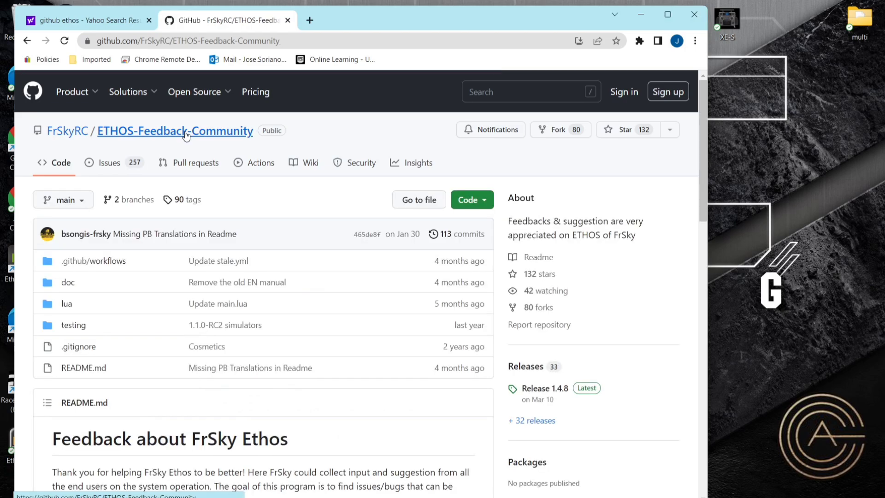
click(67, 304)
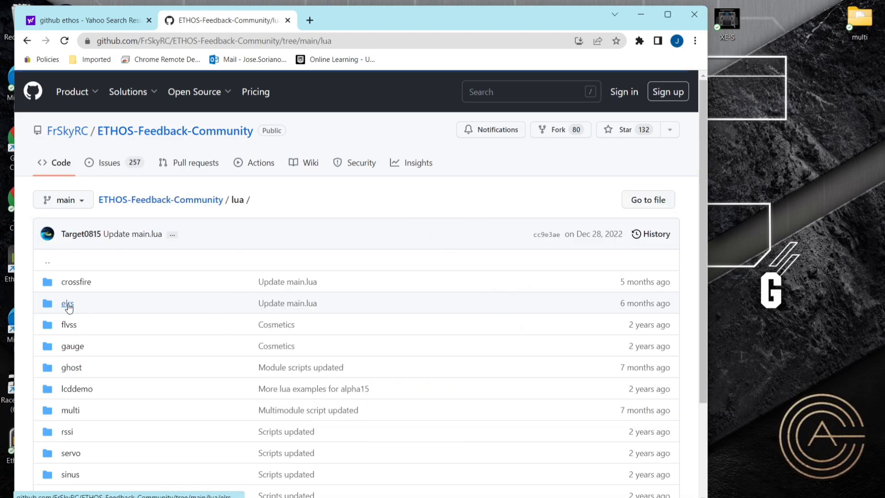
click(70, 411)
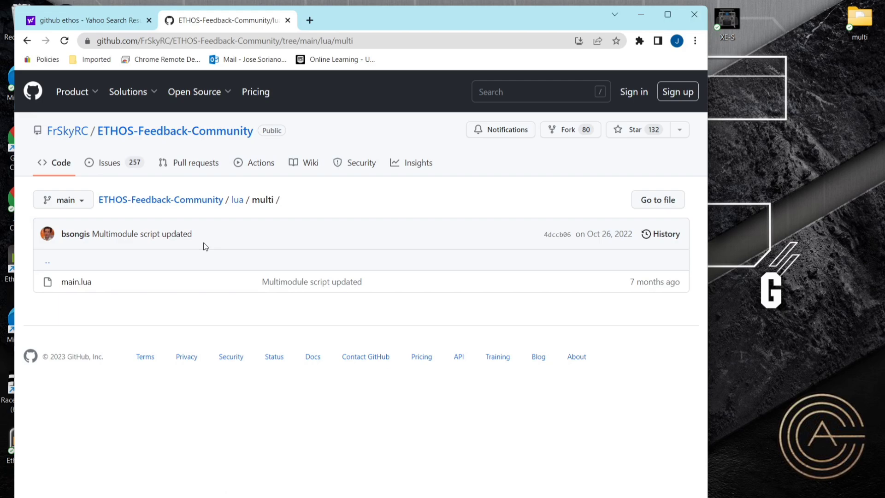
click(77, 287)
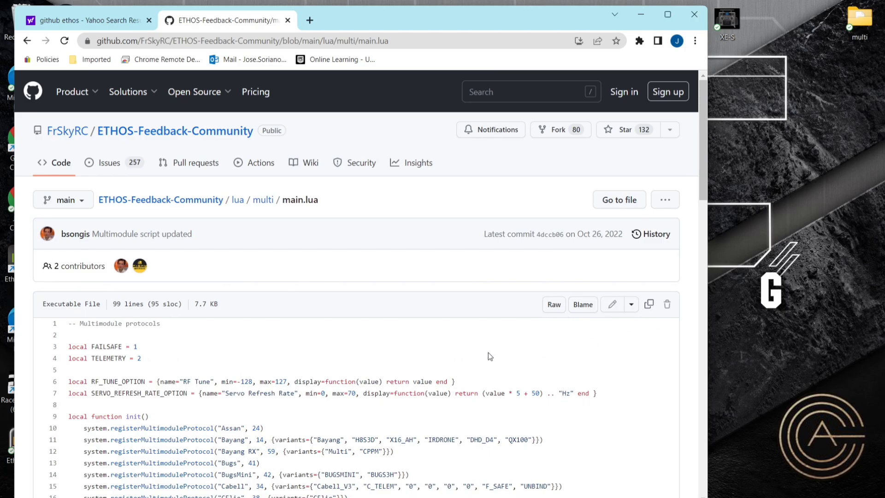
- Copy the raw contents of main.lua and close the browser window
scroll(488, 352, down, 6)
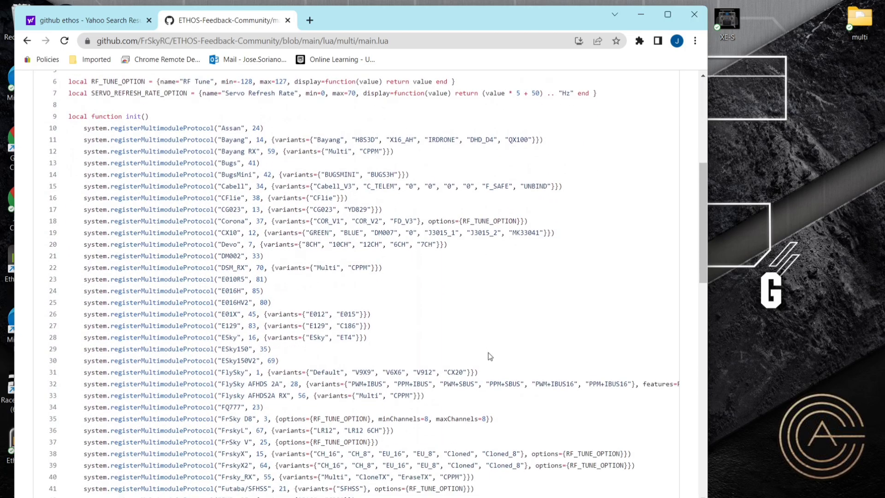
scroll(488, 352, up, 5)
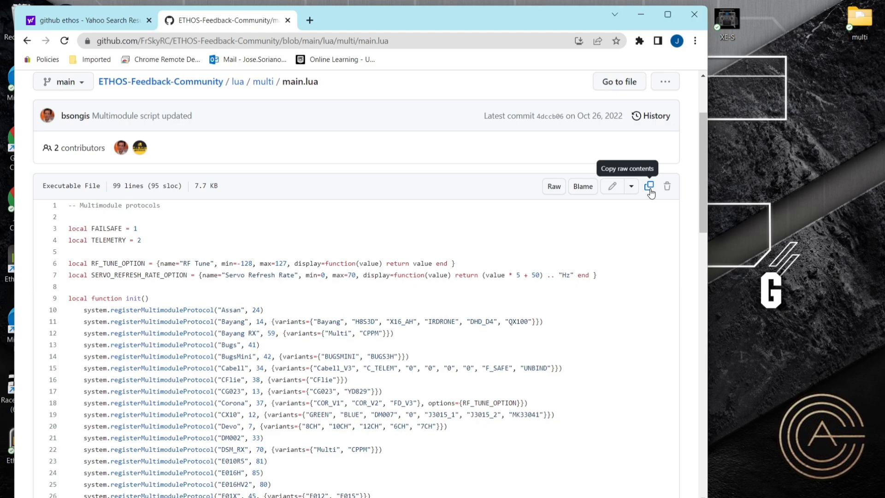
click(650, 189)
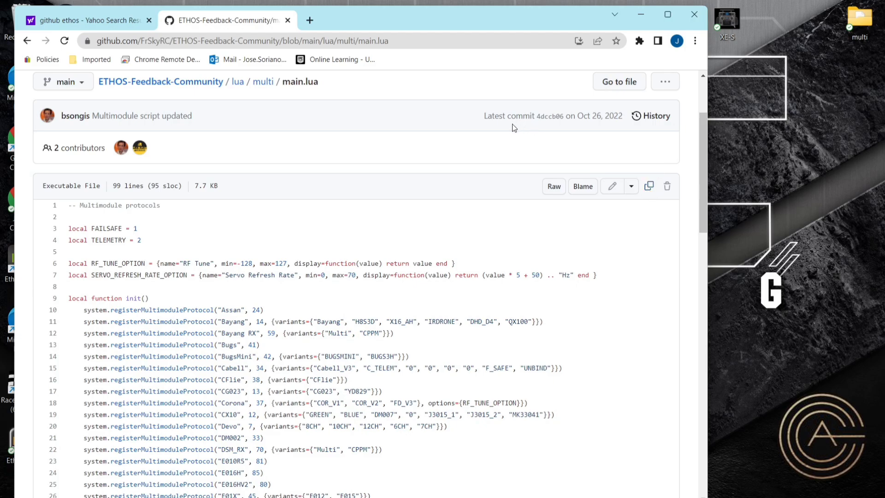
click(695, 14)
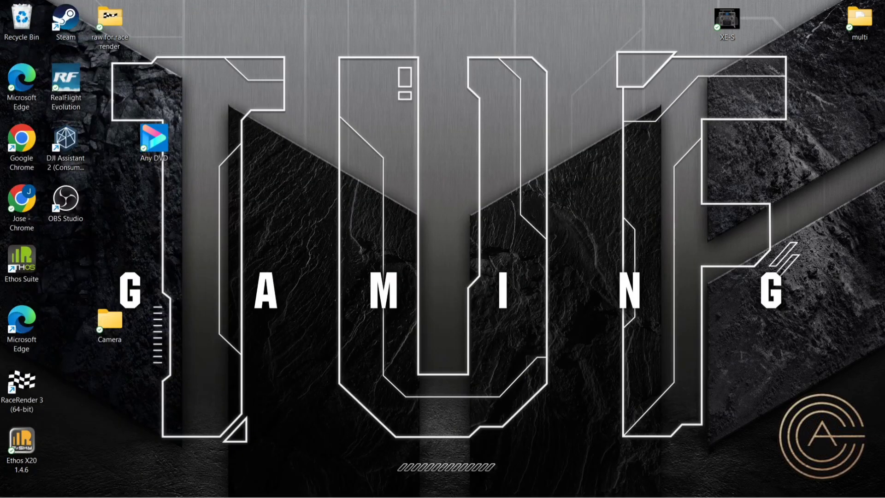
- Search Windows for "note", open Notepad and paste the copied Lua script into the blank document
click(67, 486)
click(240, 477)
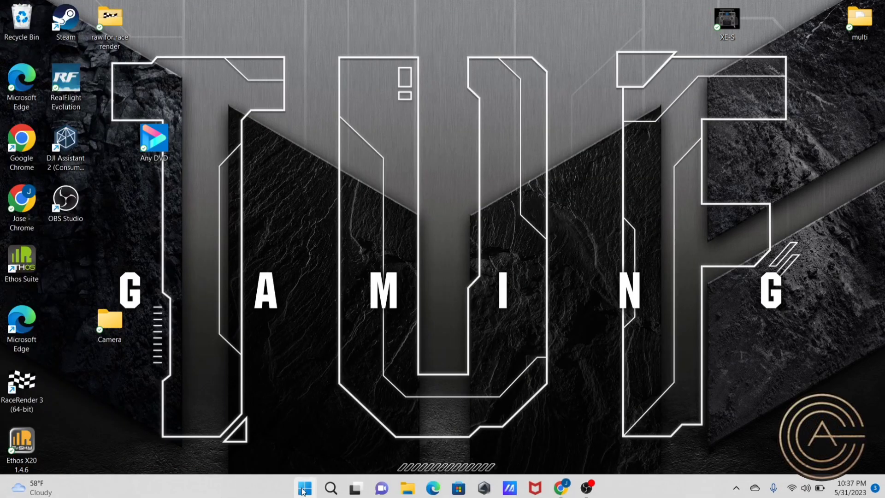
click(338, 492)
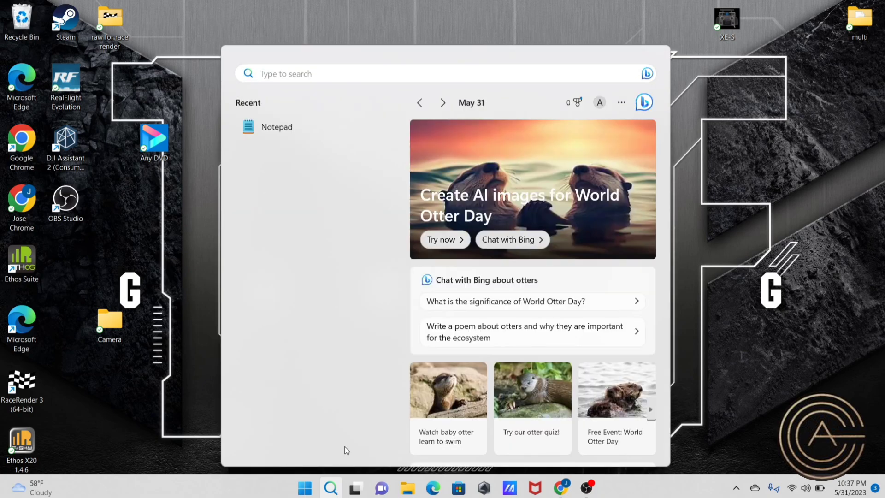
click(303, 74)
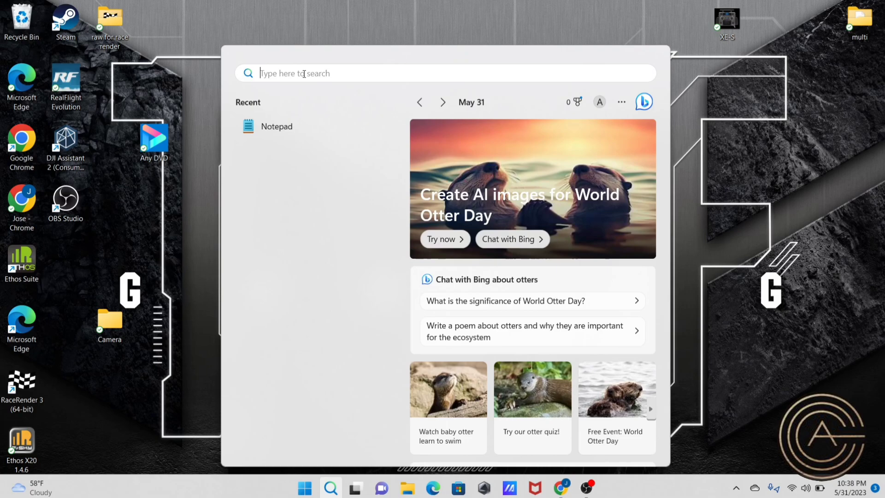
text(note)
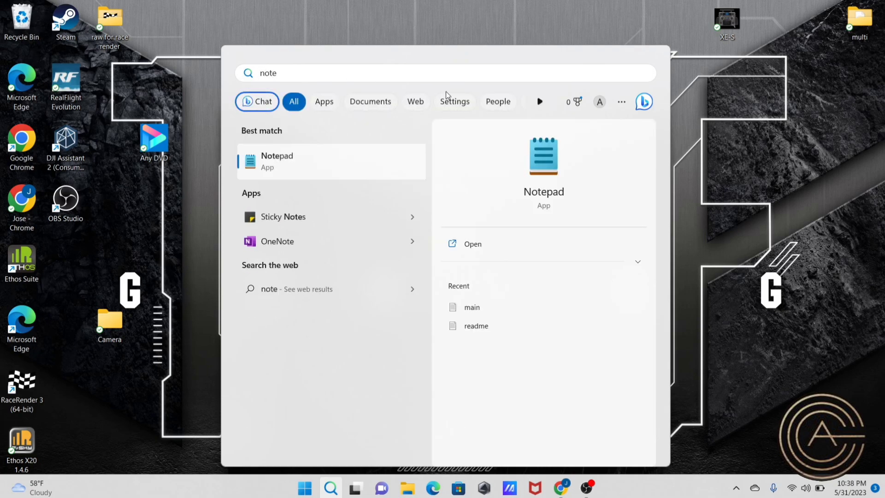
click(551, 181)
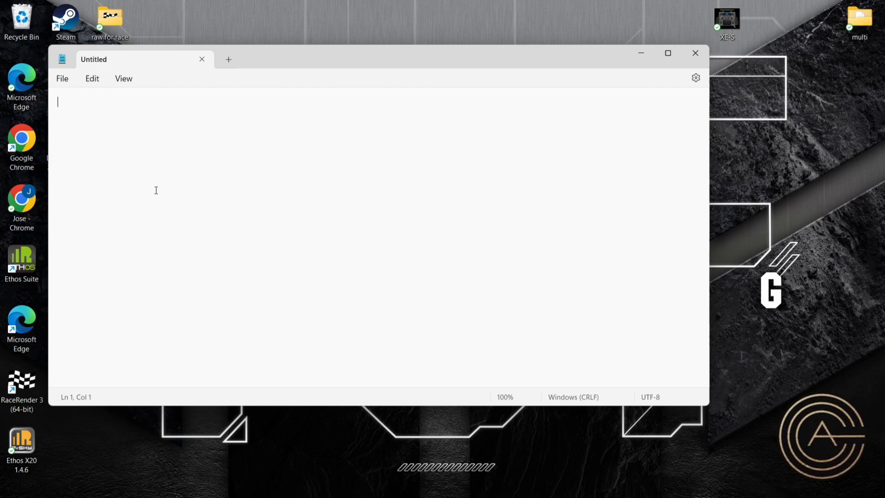
key(ctrl+v)
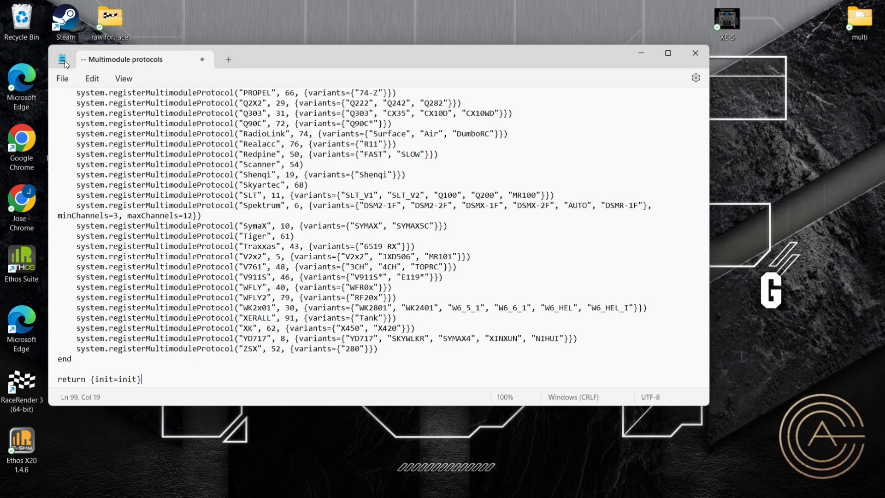
- Create a folder named multi in Documents while saving the script under a new name, and open it as the save location
click(63, 80)
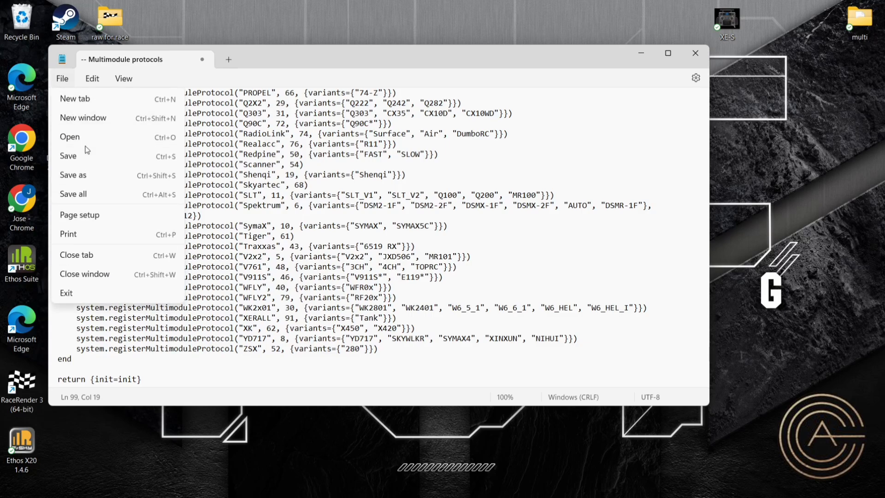
click(97, 171)
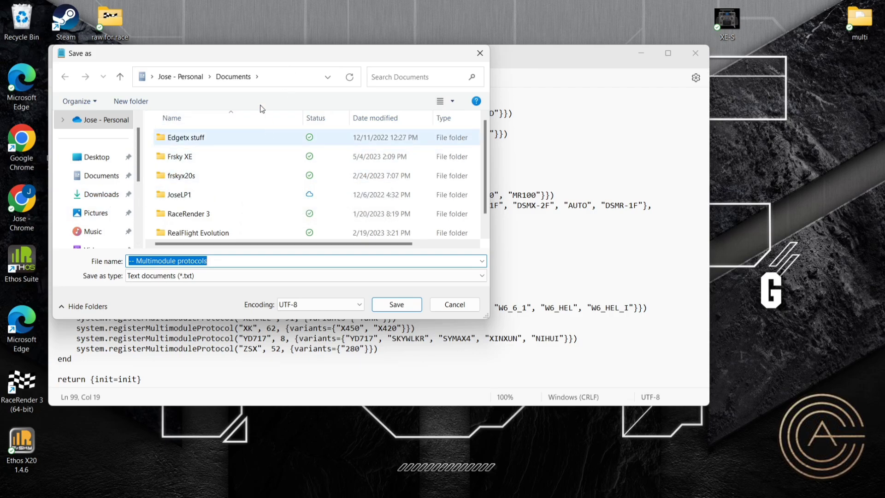
double_click(250, 187)
right_click(251, 187)
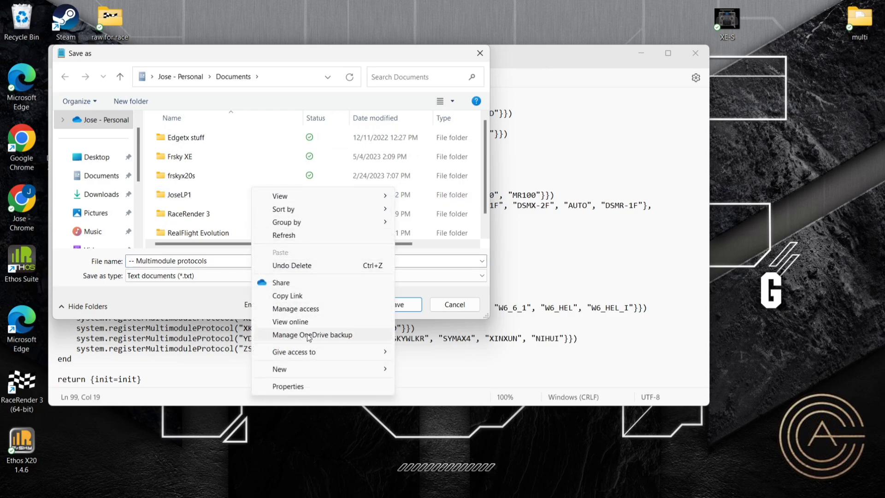
click(384, 372)
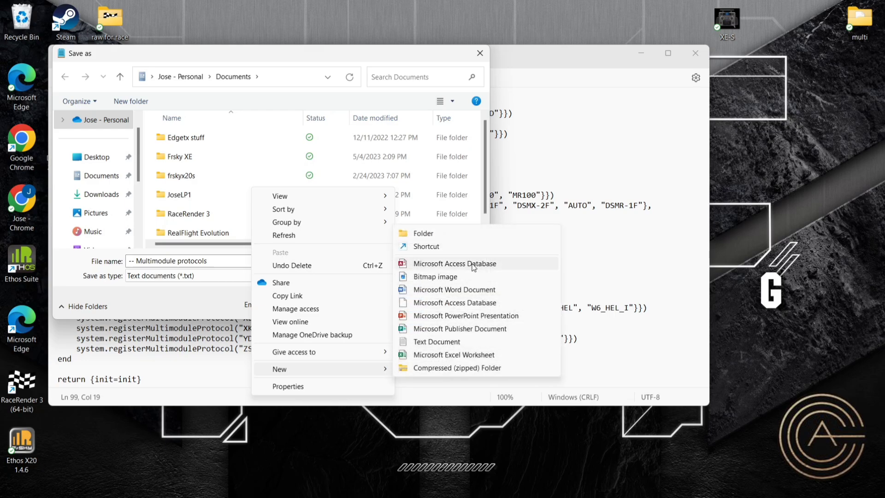
click(465, 235)
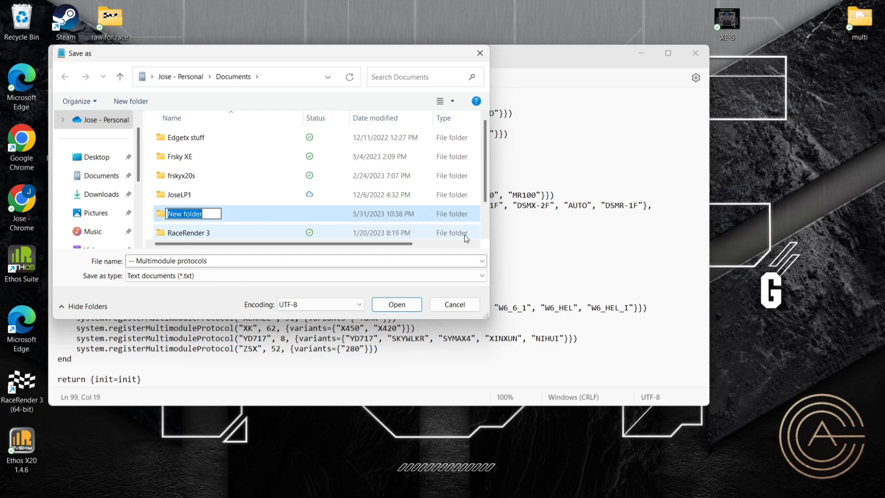
text(multi)
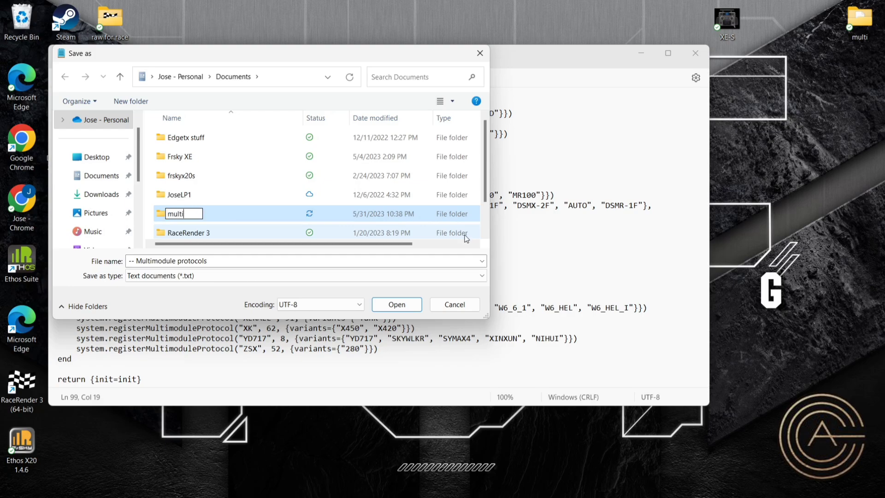
click(371, 263)
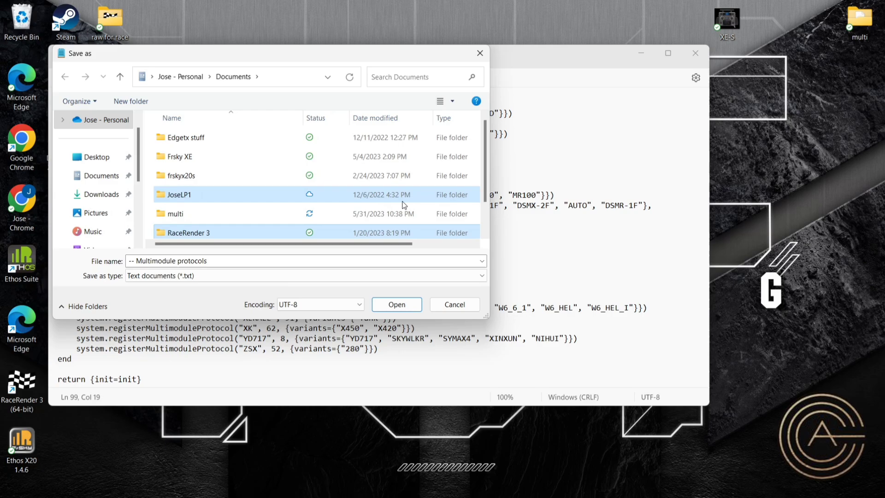
click(248, 211)
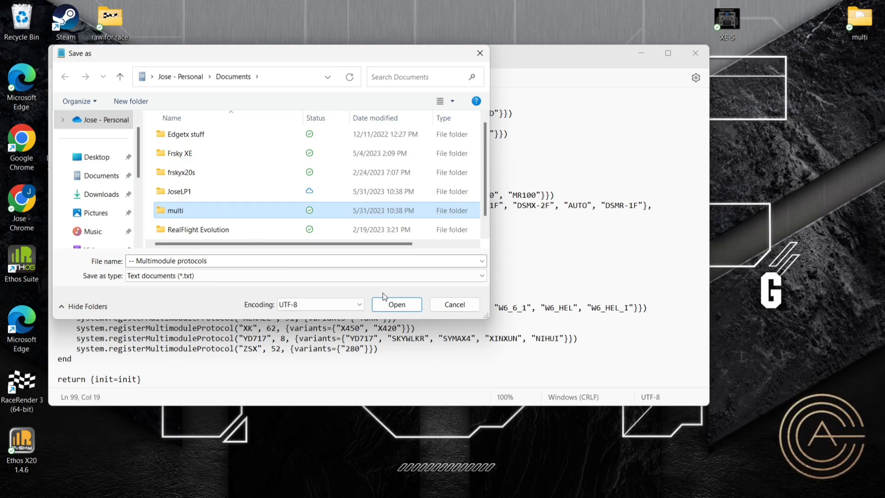
click(408, 306)
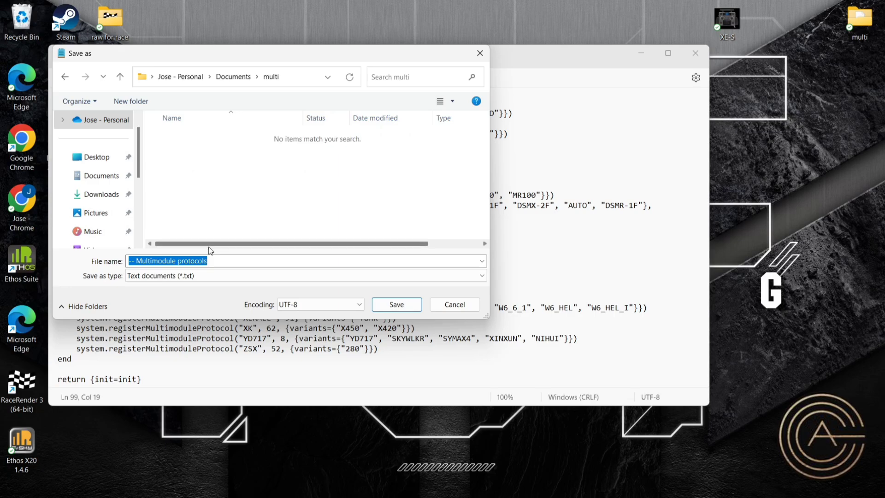
- Save the script in the multi folder as main.lua with file type All files, and close Notepad
click(208, 275)
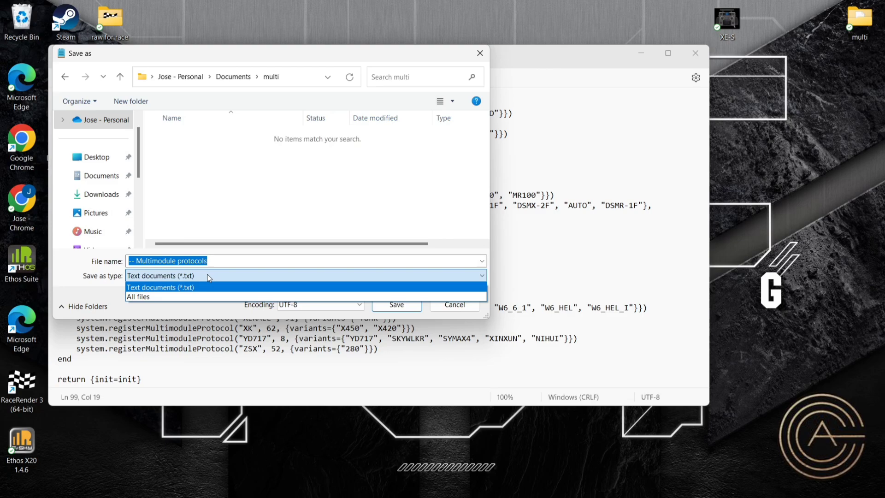
click(201, 298)
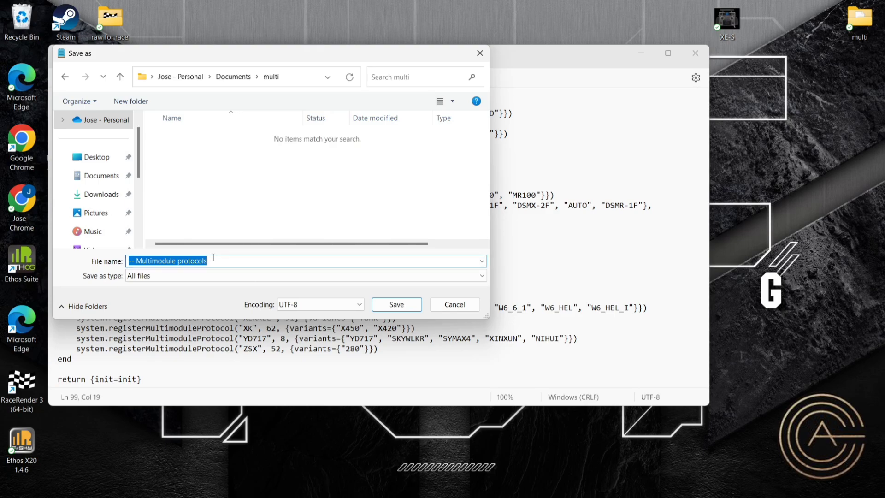
double_click(217, 263)
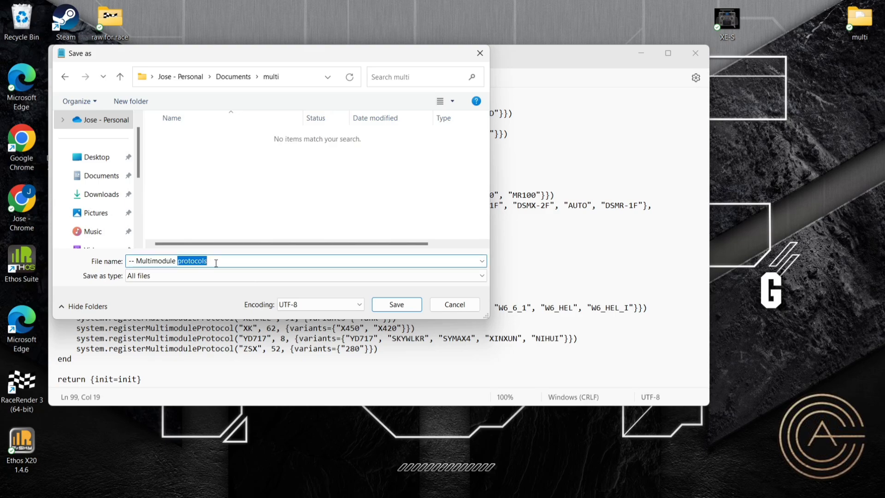
key(BackSpace)
key(BackSpace)
key(BackSpace)
key(BackSpace)
key(BackSpace)
key(BackSpace)
key(BackSpace)
key(BackSpace)
key(BackSpace)
key(BackSpace)
key(BackSpace)
key(BackSpace)
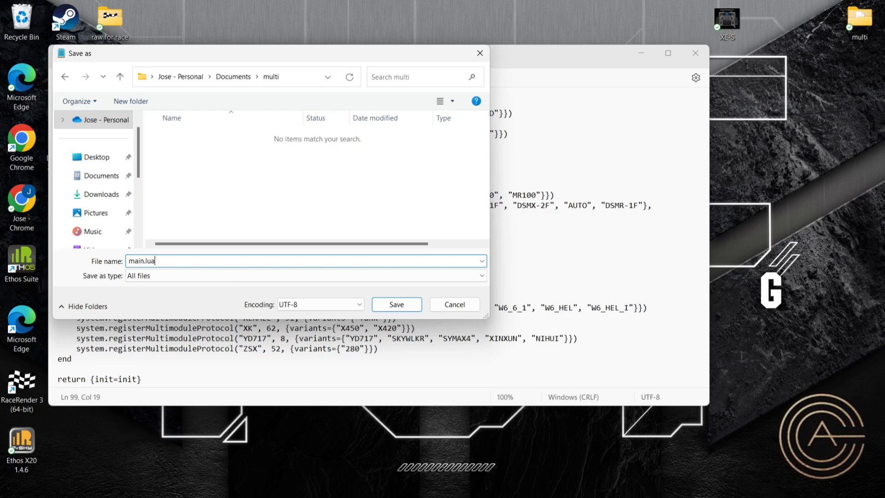
click(396, 305)
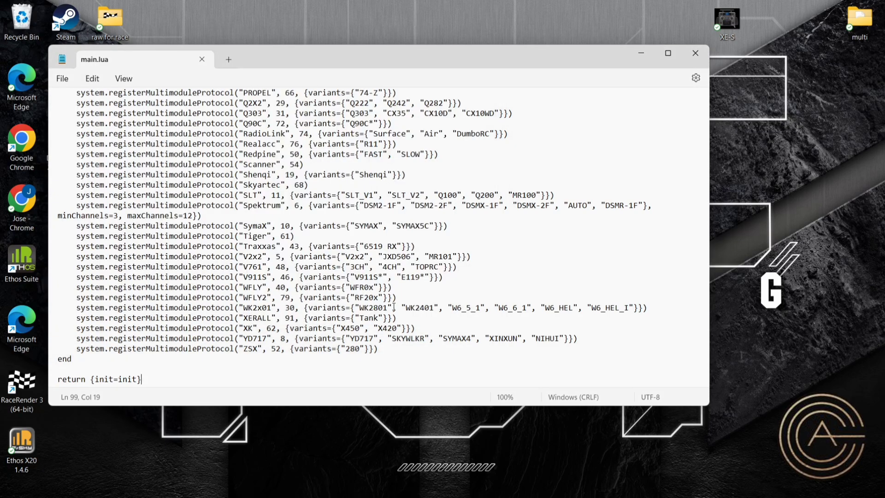
click(695, 54)
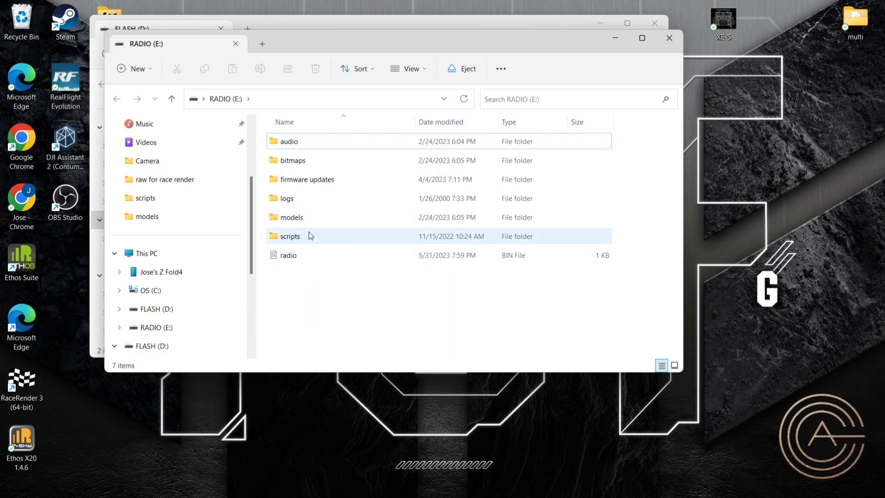
mouse_move(308, 236)
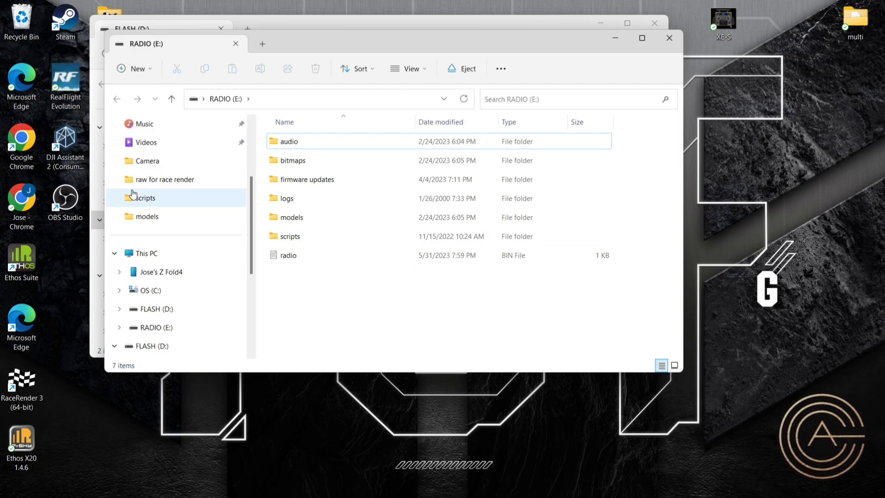
- Go to Documents in File Explorer and copy the multi folder
scroll(132, 193, up, 3)
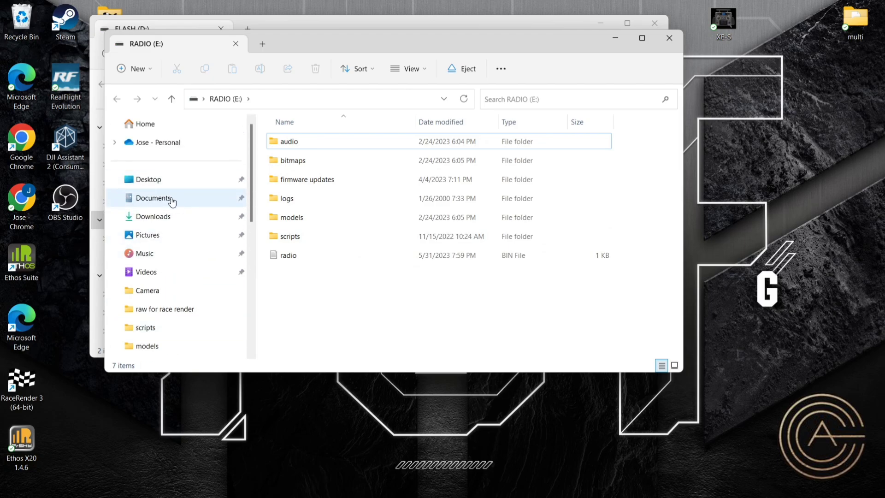
click(172, 199)
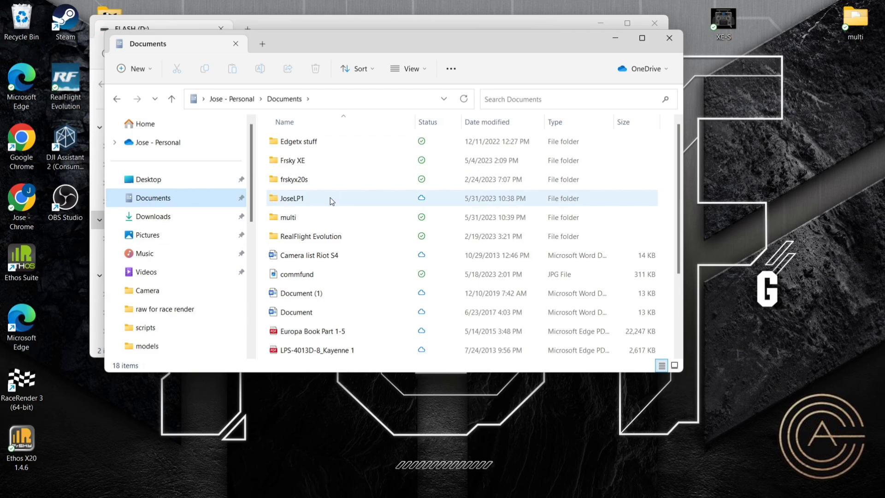
click(289, 217)
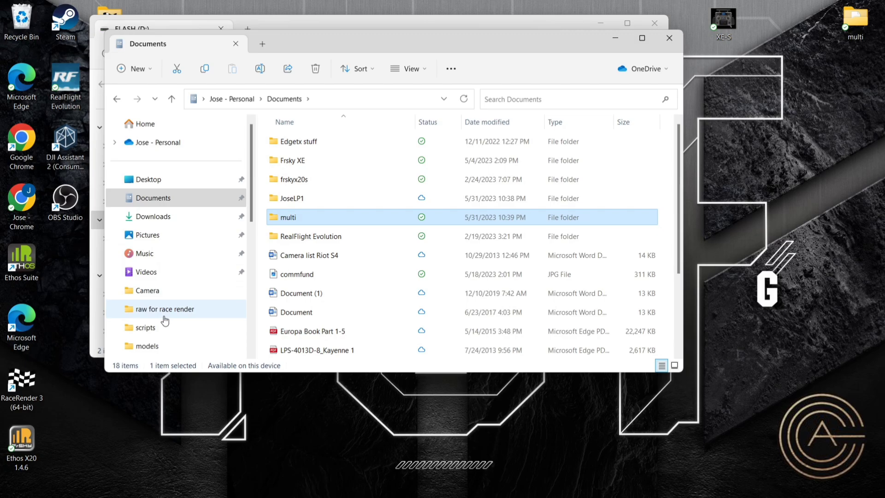
- Paste the copied multi folder into the scripts folder on the RADIO (E:) drive and close that folder window
scroll(159, 323, down, 3)
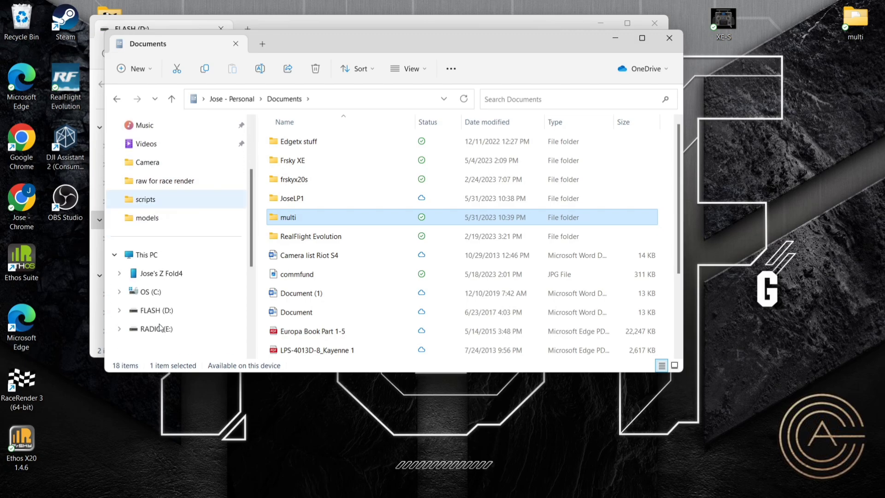
scroll(159, 325, down, 4)
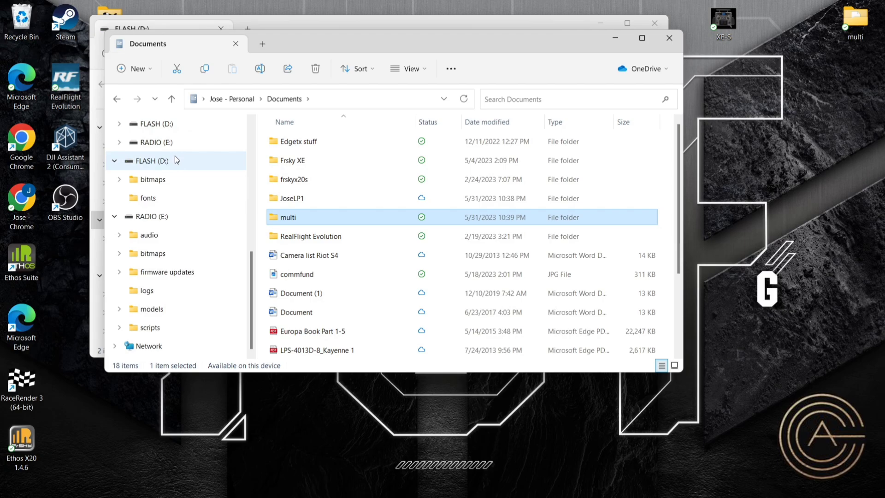
click(175, 143)
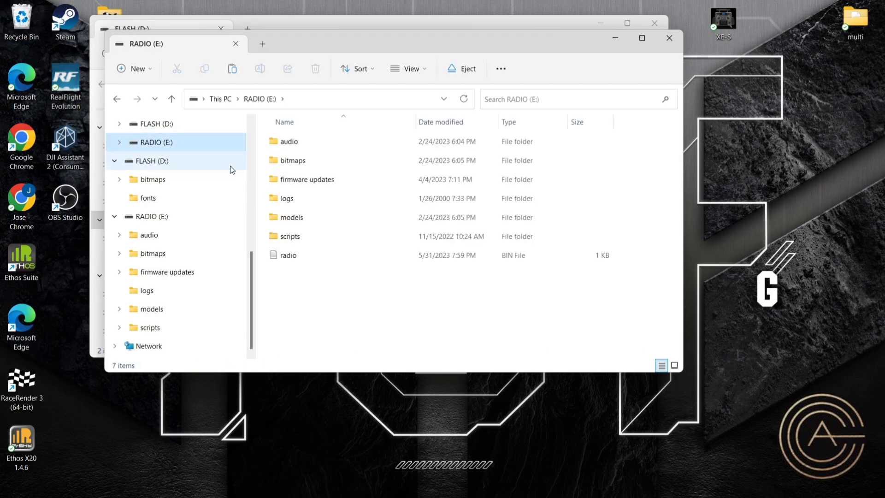
click(360, 238)
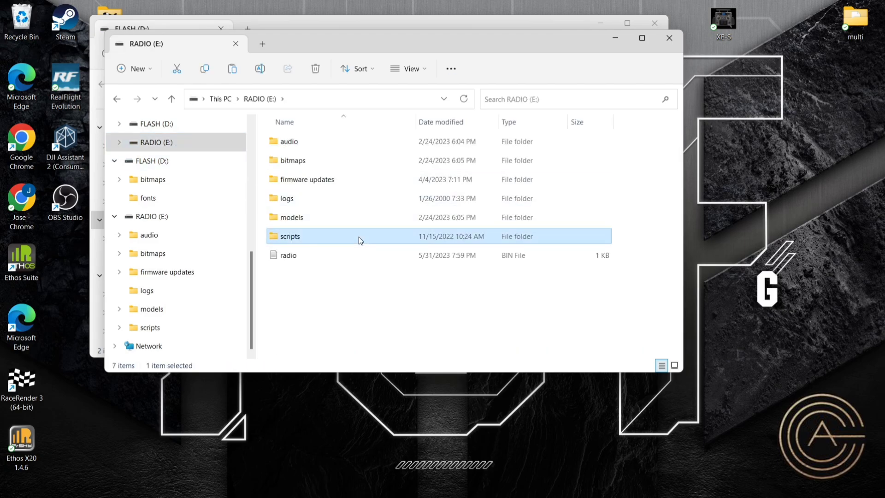
double_click(358, 237)
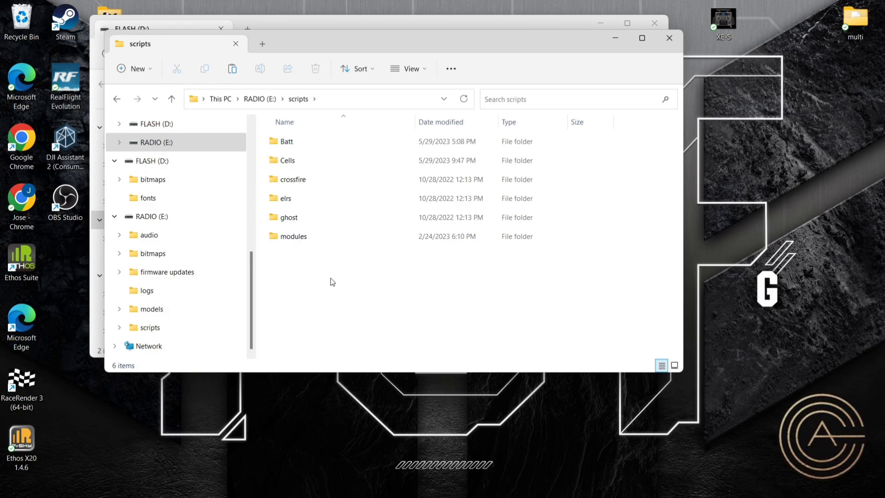
key(ctrl+v)
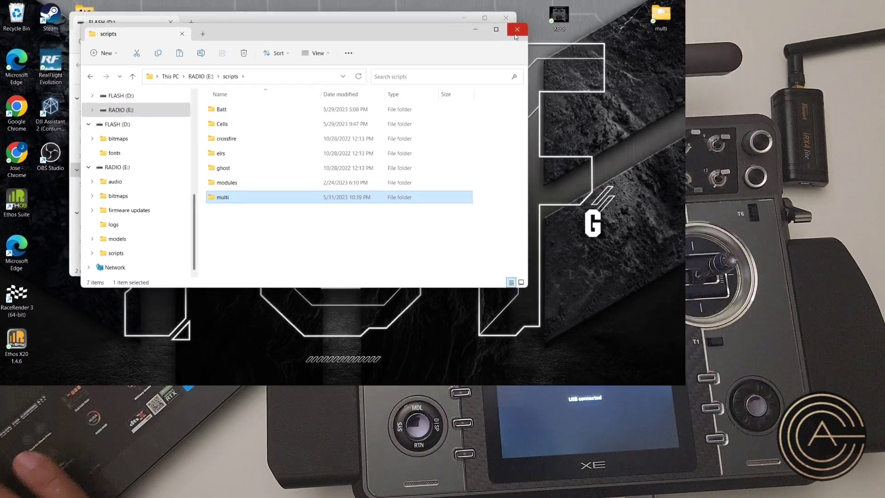
click(670, 38)
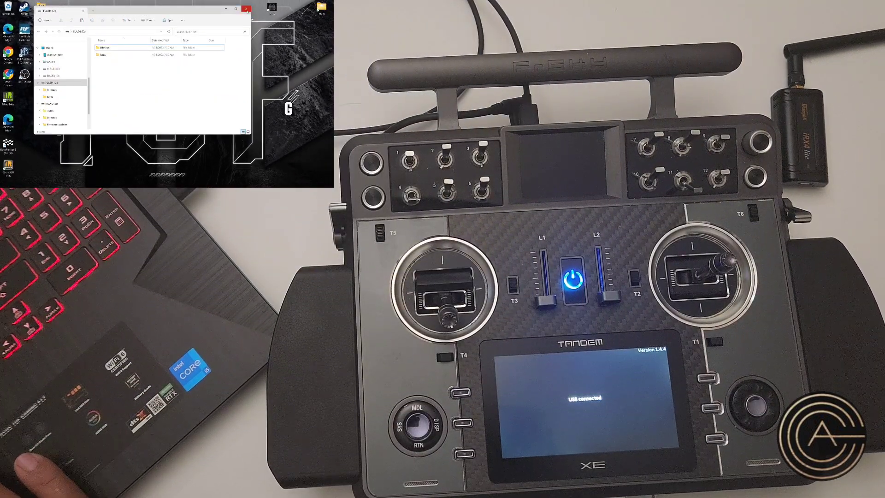